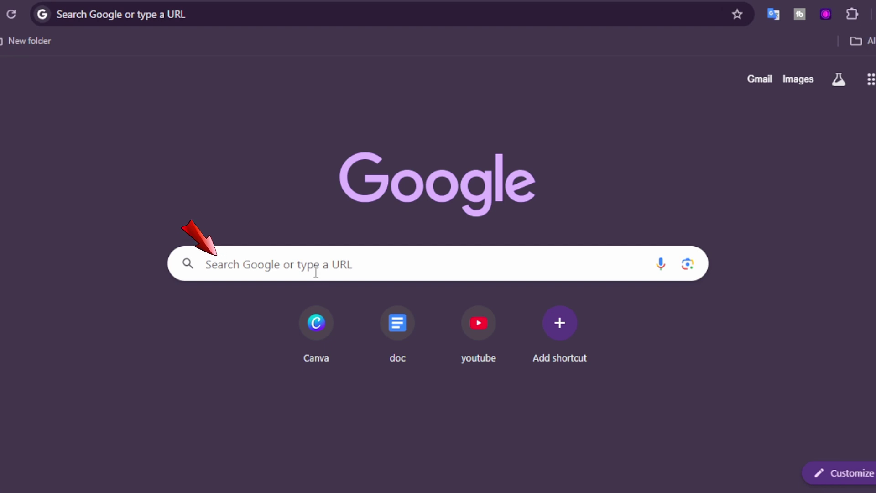
pyautogui.write('Foocus c')
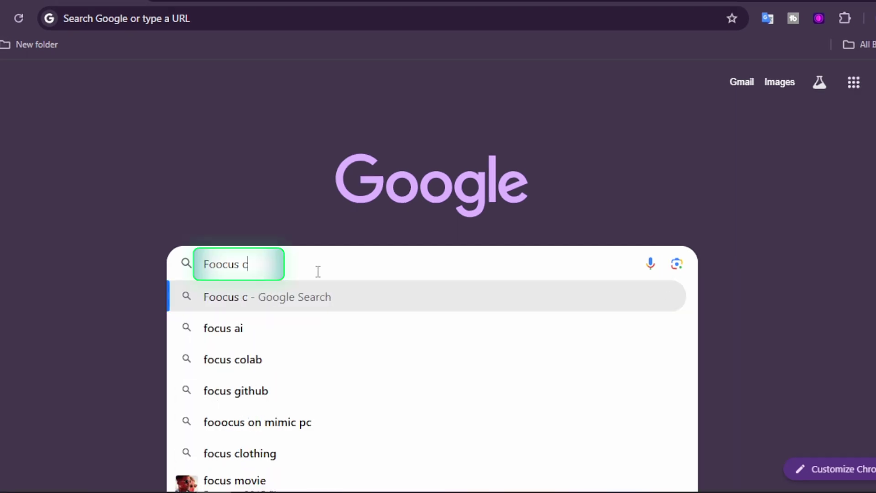
pyautogui.write('olab')
# Step: Search Google for 'Fooocus colab' and open the fooocus_colab.ipynb notebook
pyautogui.press('Return')
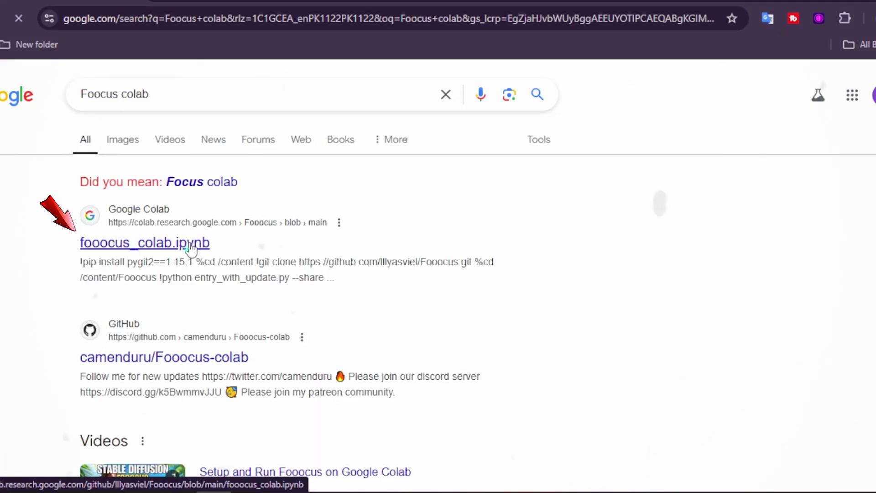
pyautogui.click(190, 250)
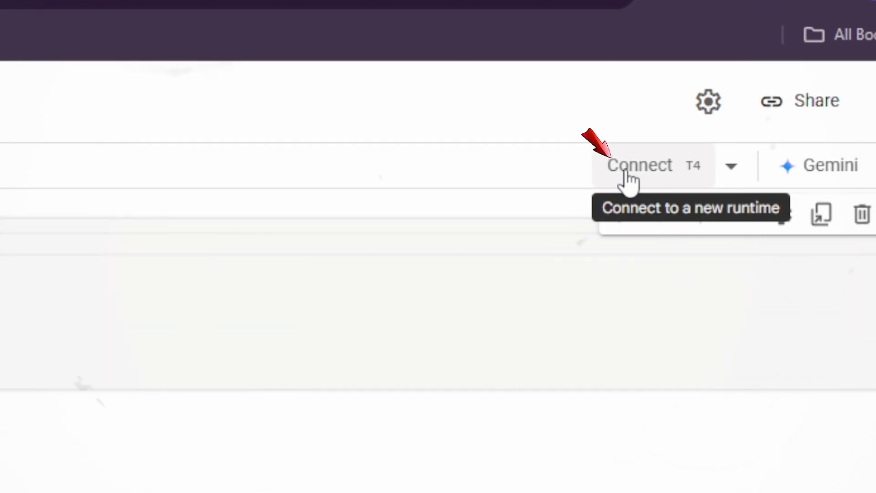
# Step: Connect to a GPU runtime, run the Fooocus setup cell, and select its gradio.live URL
pyautogui.click(629, 179)
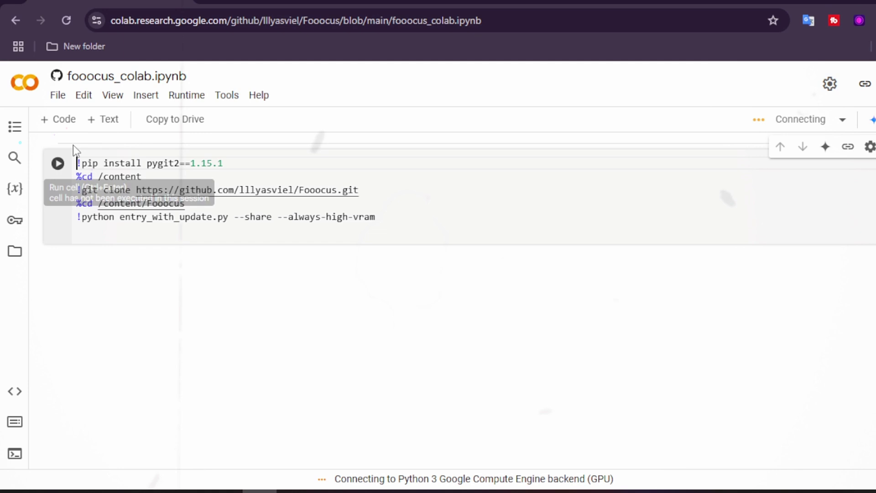
pyautogui.click(59, 165)
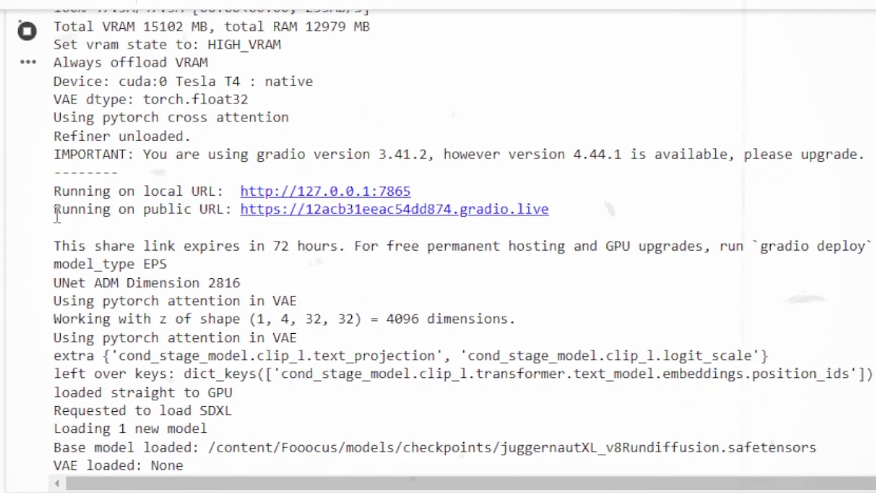
pyautogui.moveTo(72, 207); pyautogui.dragTo(354, 206)
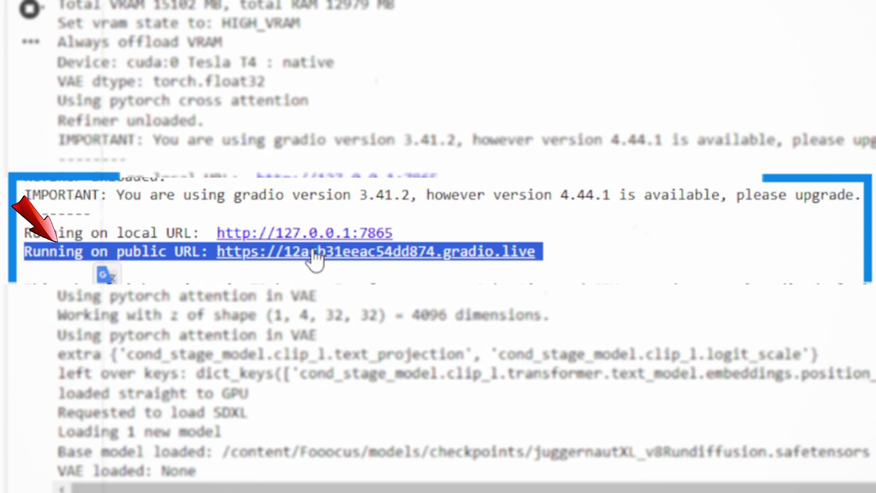
# Step: Open Fooocus at the gradio.live URL, expand all aspect ratios, and show the Styles list
pyautogui.click(314, 252)
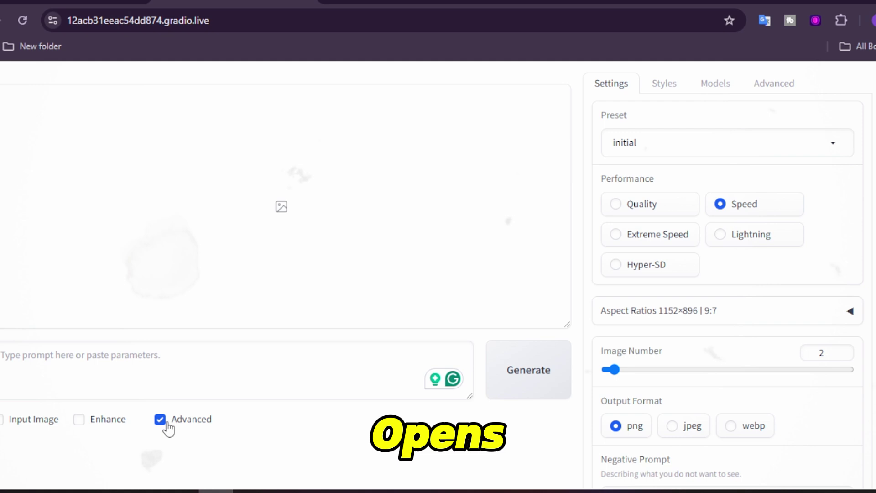
pyautogui.click(657, 309)
pyautogui.scroll(-3, 725, 274)
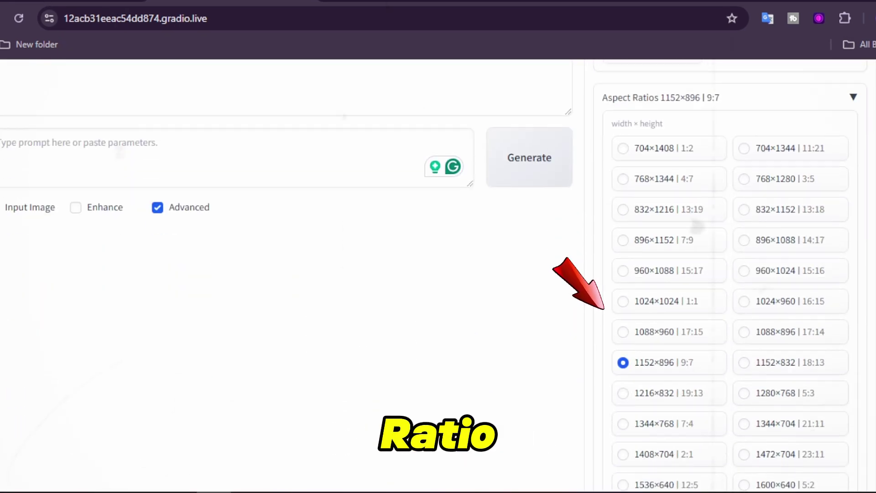
pyautogui.scroll(-2, 727, 293)
pyautogui.scroll(-3, 732, 343)
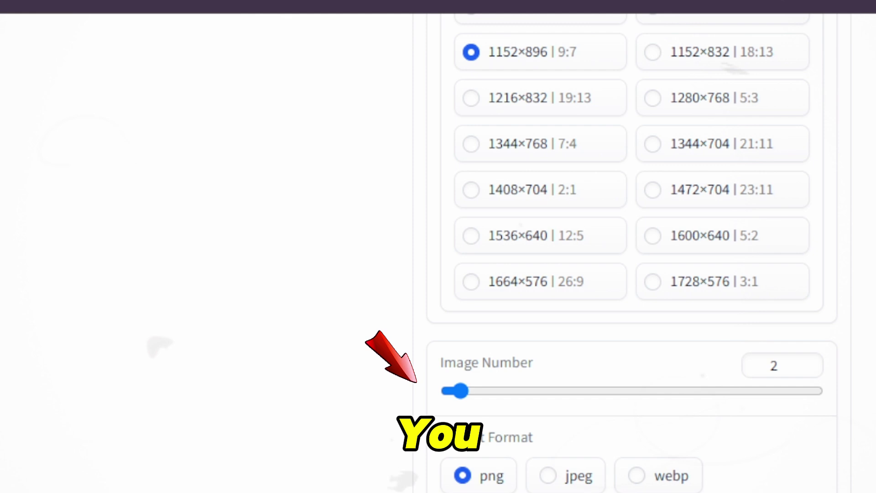
pyautogui.click(498, 471)
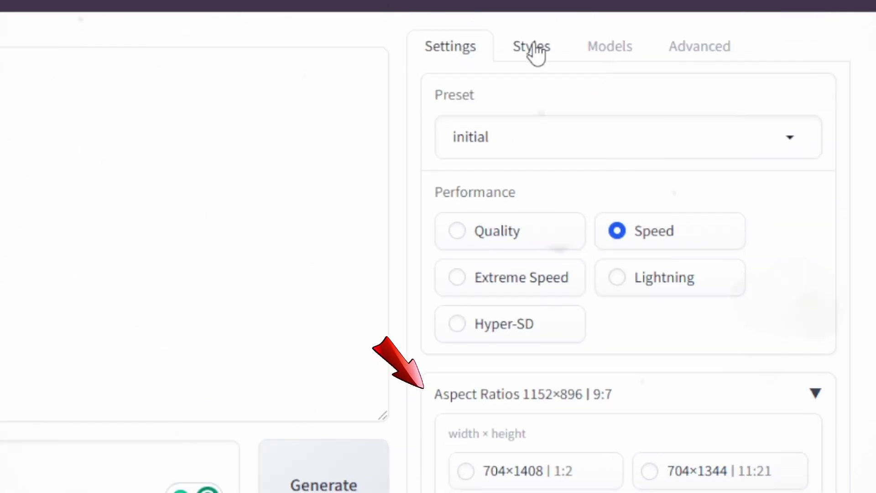
pyautogui.click(667, 84)
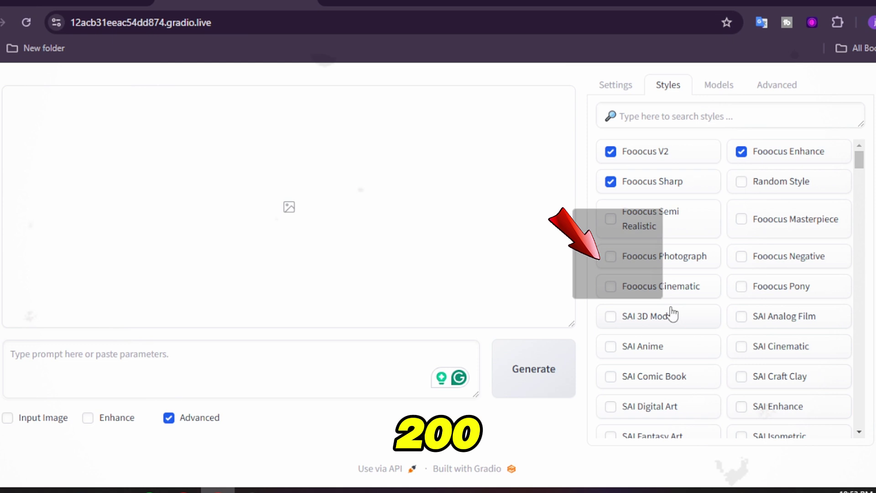
pyautogui.scroll(-15, 863, 216)
pyautogui.scroll(-15, 727, 267)
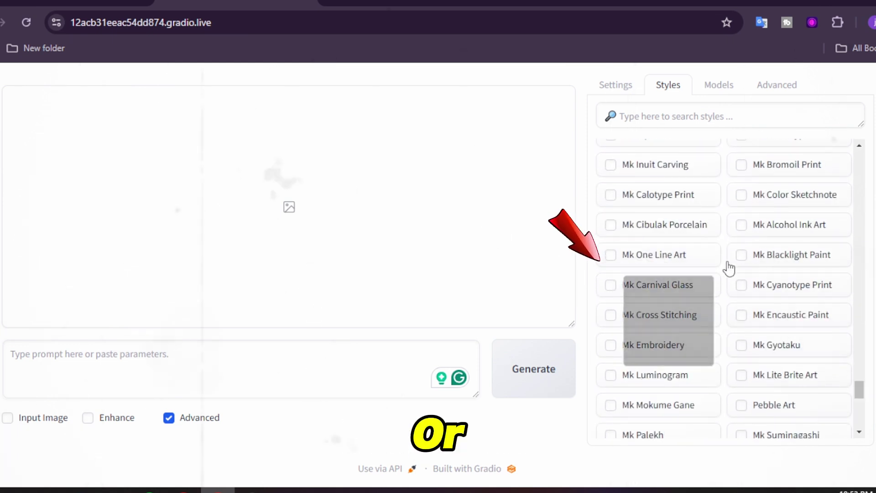
pyautogui.scroll(-5, 850, 431)
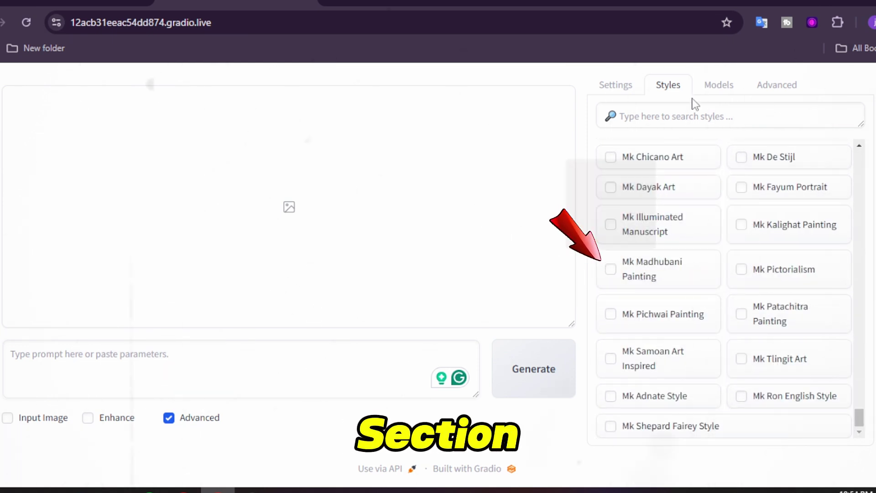
# Step: Browse the base model list under Models, then view guidance scale and sharpness settings
pyautogui.click(719, 86)
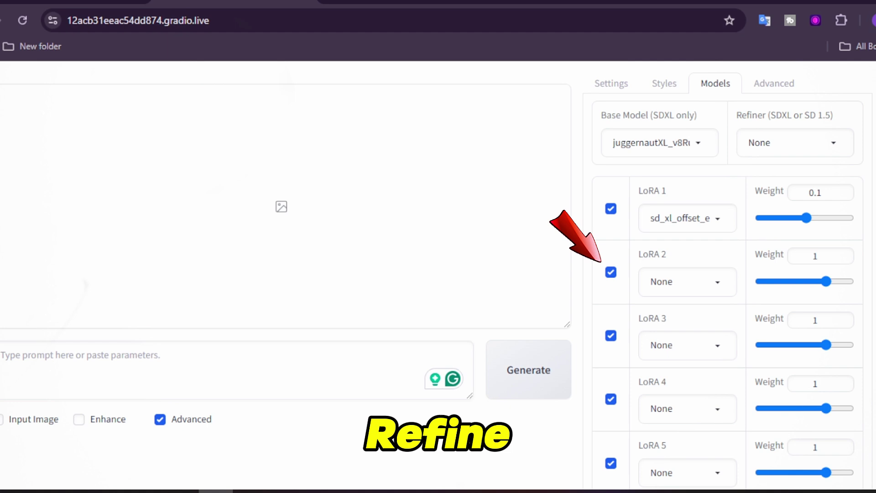
pyautogui.click(698, 145)
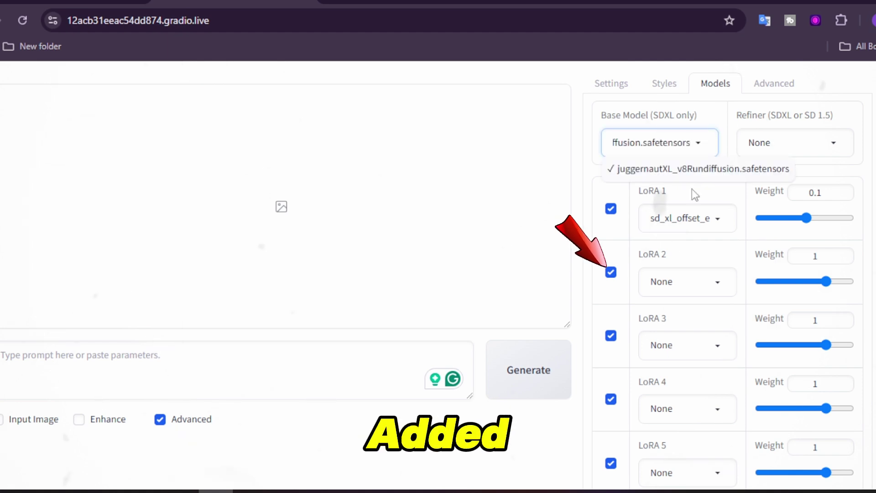
pyautogui.click(811, 146)
pyautogui.click(774, 85)
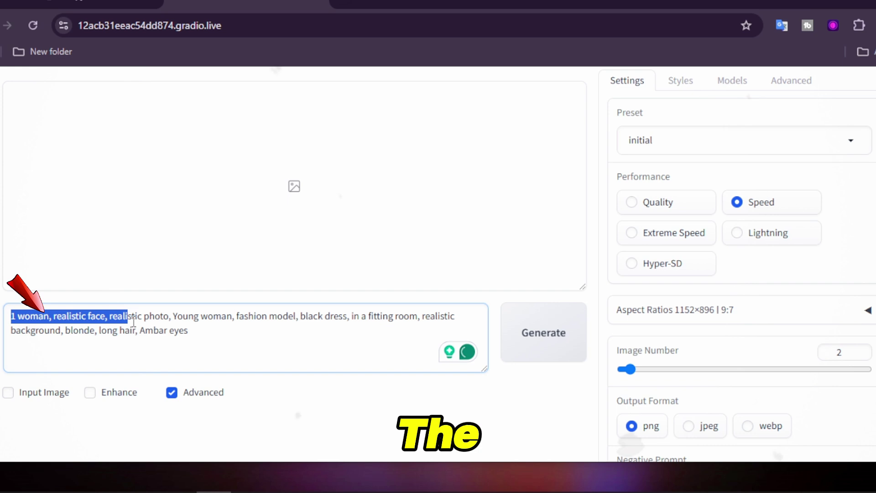
# Step: Select the fitting-room prompt and view the four generated portraits at full size
pyautogui.moveTo(133, 322); pyautogui.dragTo(212, 327)
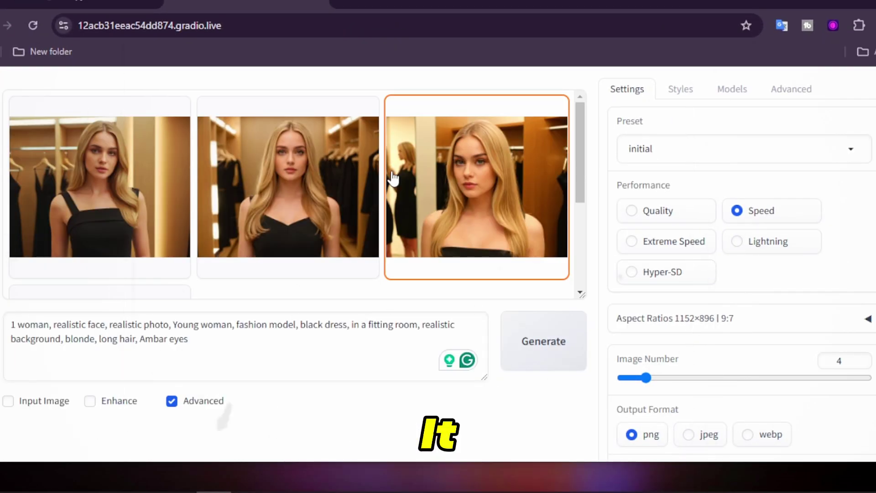
pyautogui.click(394, 178)
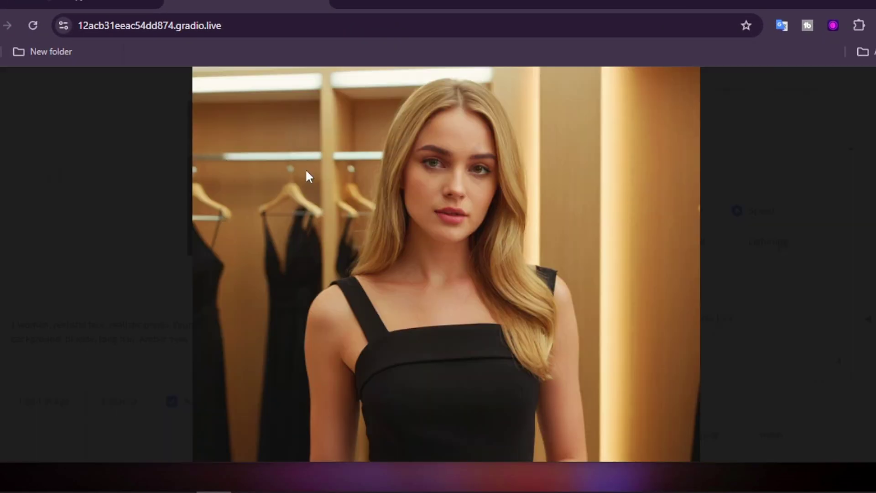
pyautogui.click(468, 191)
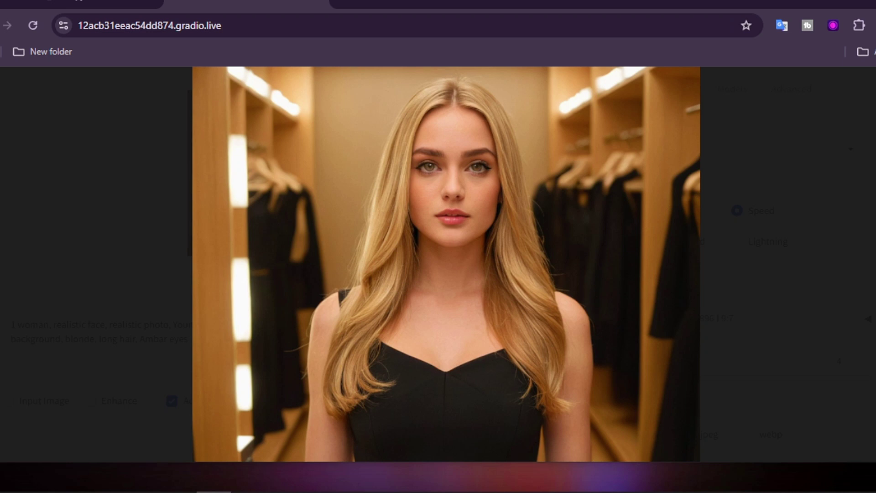
# Step: Add the fitting-room portrait as an image prompt, with FaceSwap and PyraCanny in slot two
pyautogui.press('Escape')
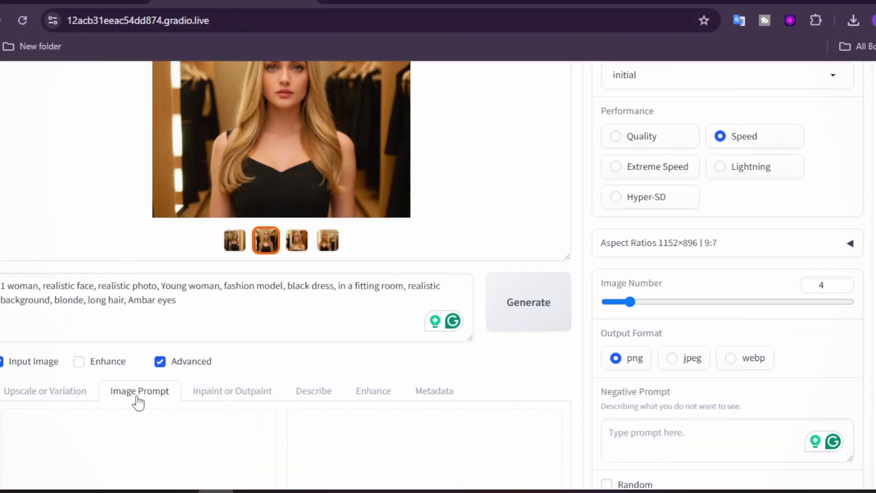
pyautogui.scroll(-2, 137, 401)
pyautogui.scroll(-1, 138, 403)
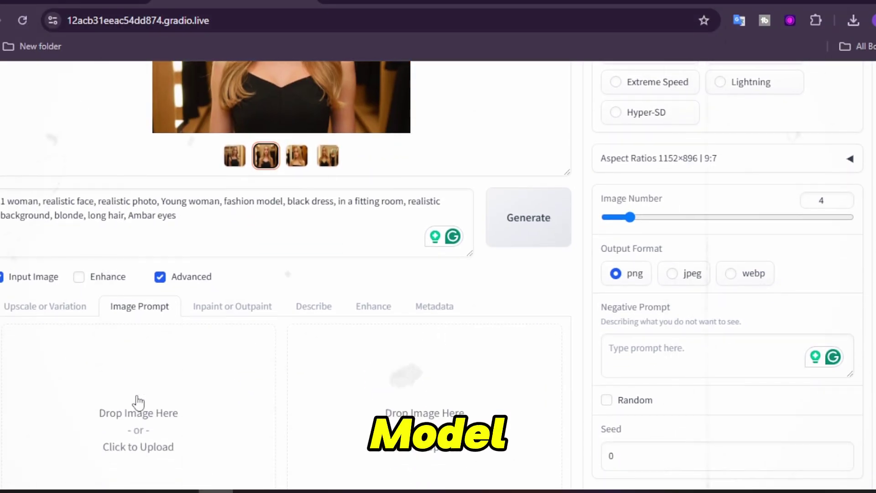
pyautogui.moveTo(377, 108); pyautogui.dragTo(127, 415)
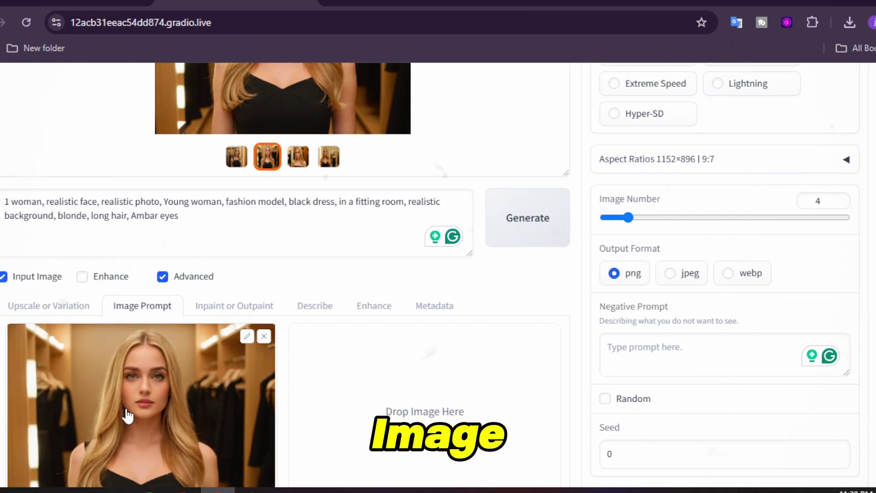
pyautogui.scroll(-10, 484, 455)
pyautogui.click(6, 413)
pyautogui.scroll(8, 6, 417)
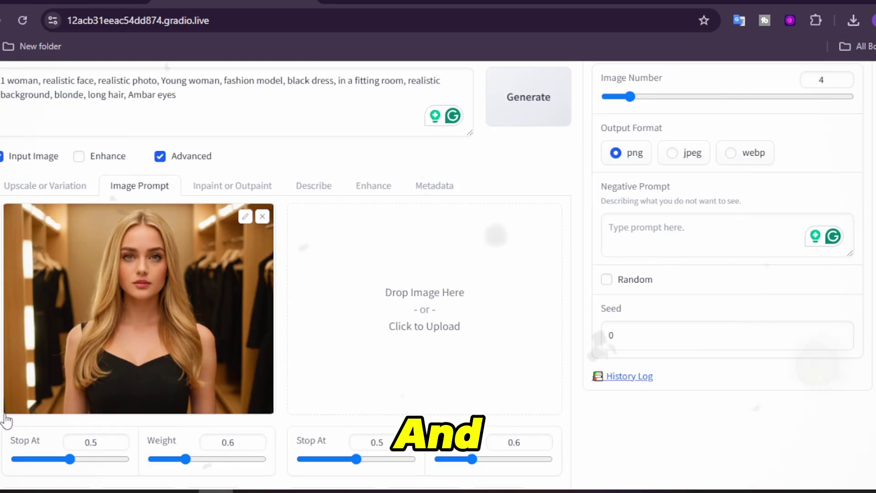
pyautogui.scroll(-1, 6, 418)
pyautogui.scroll(-1, 6, 419)
pyautogui.click(302, 446)
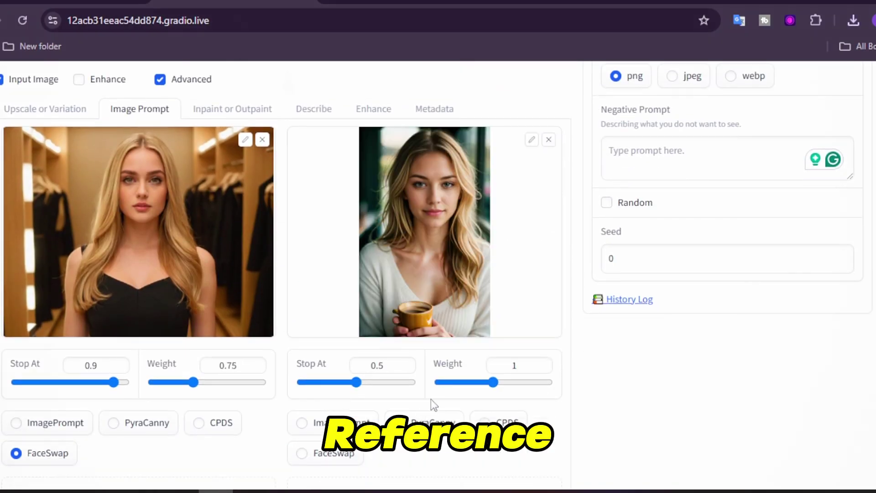
pyautogui.click(402, 430)
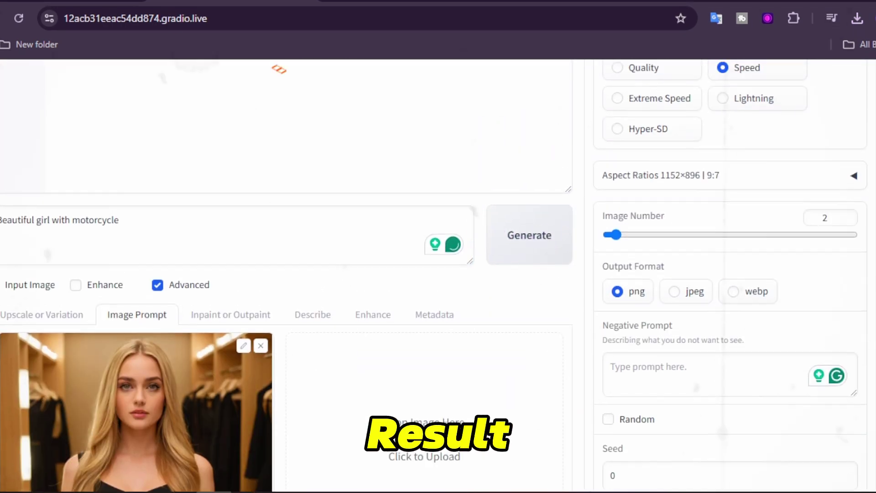
# Step: Send the leather-jacket portrait to inpainting and mask her neck area
pyautogui.click(265, 288)
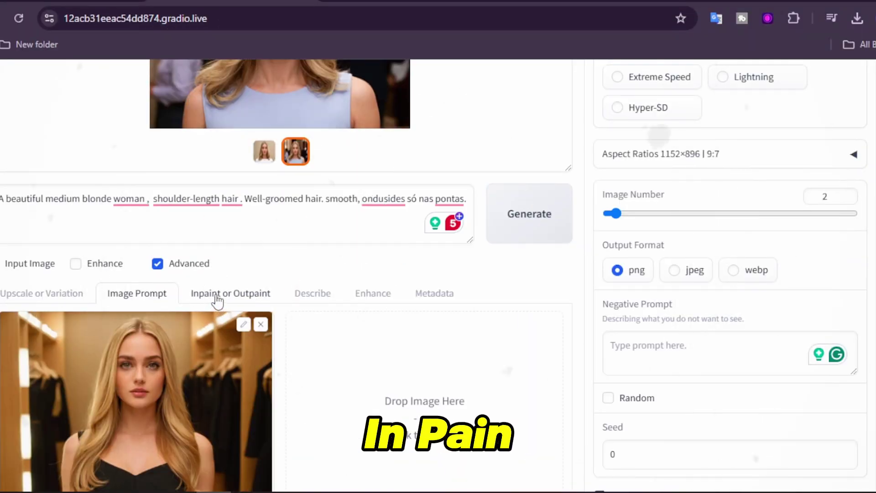
pyautogui.click(217, 293)
pyautogui.scroll(-2, 216, 301)
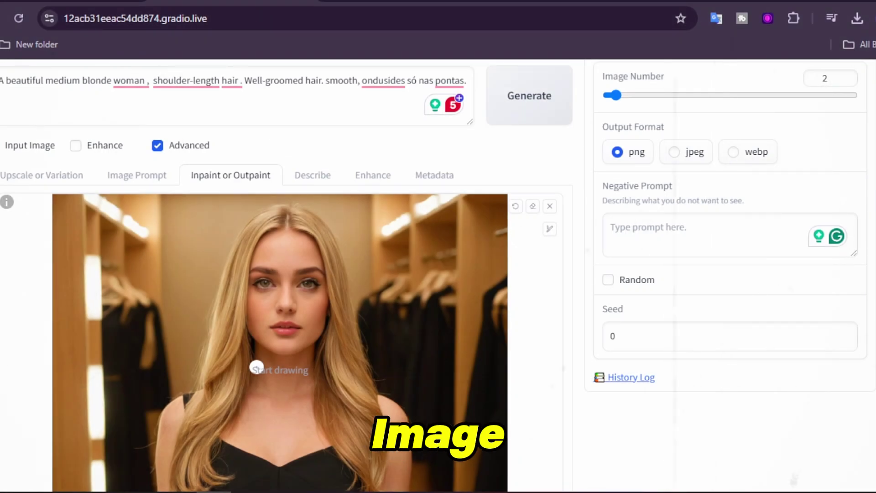
pyautogui.moveTo(256, 368); pyautogui.dragTo(284, 398)
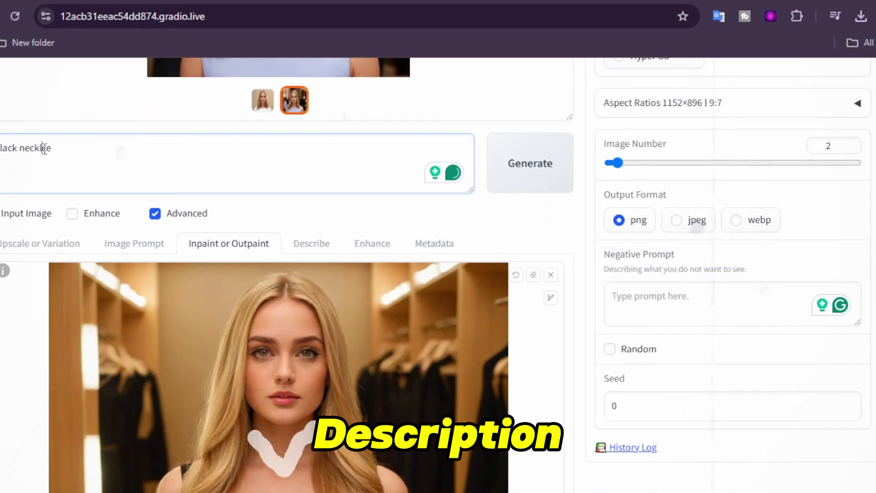
pyautogui.write('ack necklace')
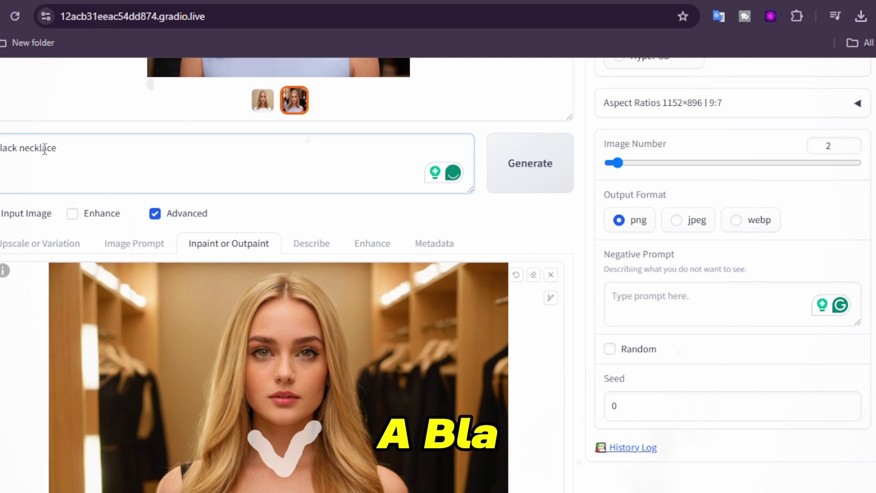
# Step: Generate the 'black necklace' inpaint and view a result full screen
pyautogui.click(522, 190)
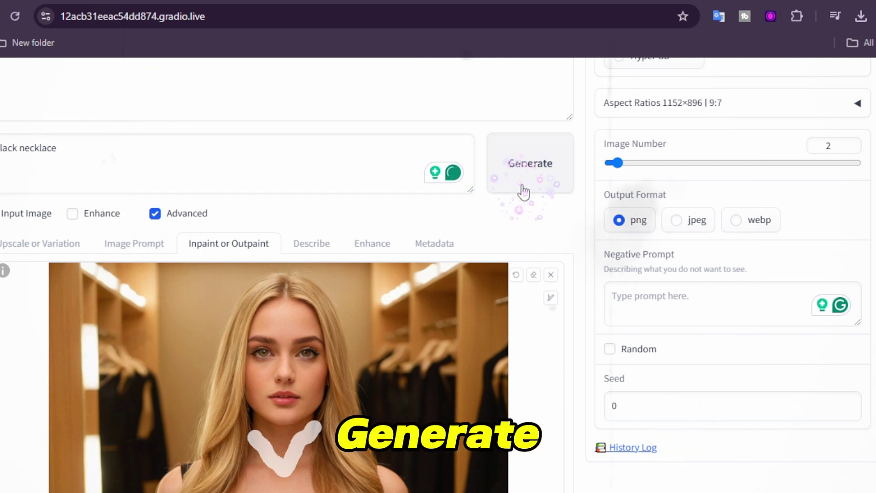
pyautogui.scroll(-2, 332, 290)
pyautogui.scroll(-1, 333, 258)
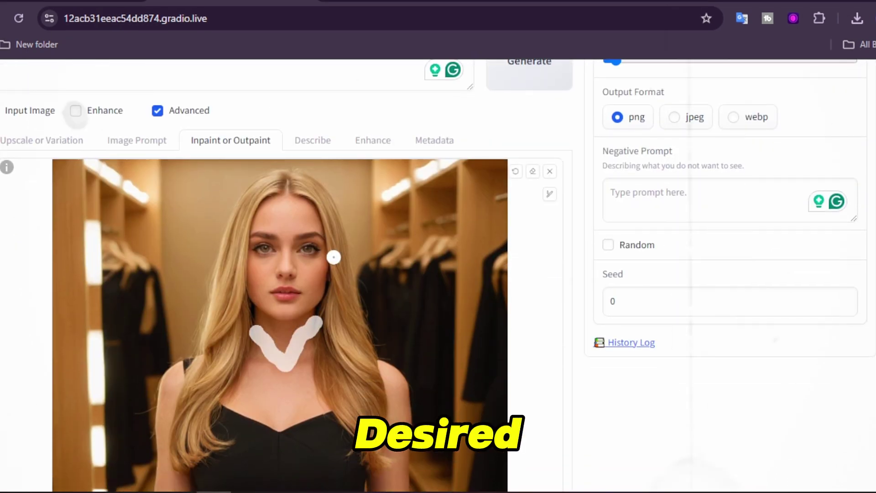
pyautogui.scroll(3, 334, 258)
pyautogui.scroll(5, 334, 258)
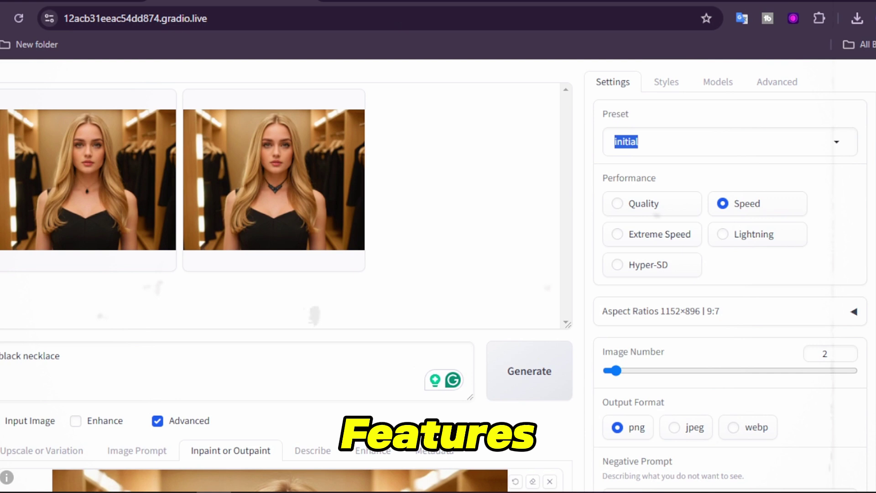
pyautogui.click(68, 200)
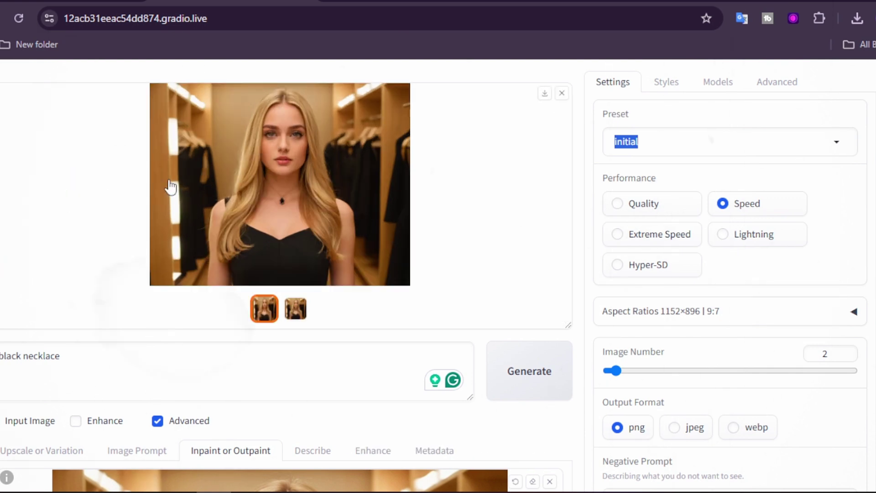
pyautogui.click(270, 200)
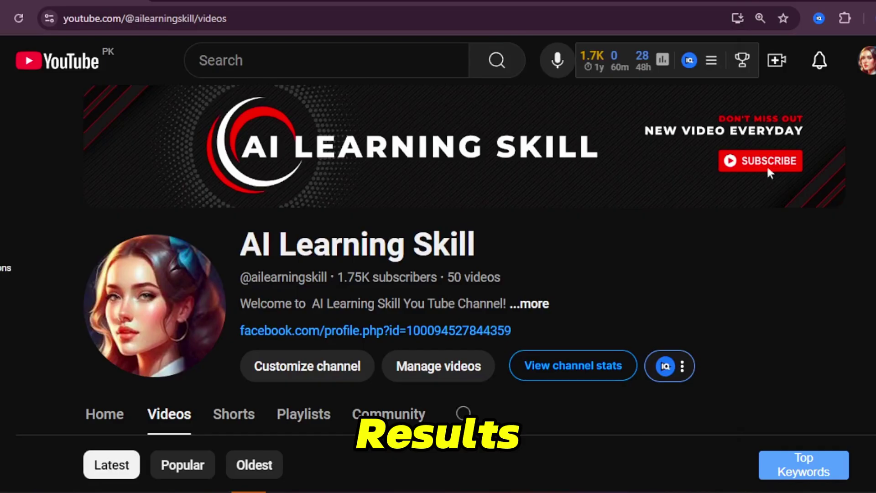
pyautogui.scroll(-3, 766, 165)
pyautogui.scroll(-2, 766, 165)
pyautogui.scroll(-2, 766, 165)
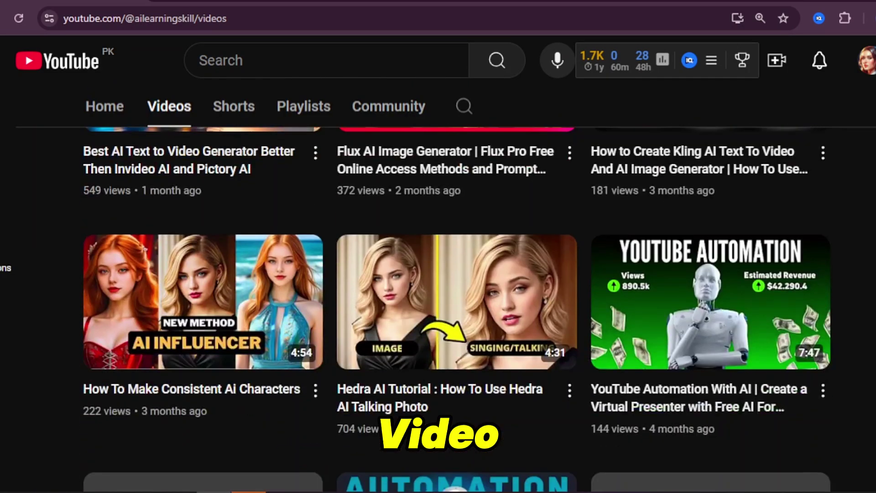
pyautogui.scroll(-1, 766, 165)
pyautogui.scroll(-2, 437, 308)
pyautogui.scroll(-3, 438, 308)
pyautogui.scroll(-2, 439, 308)
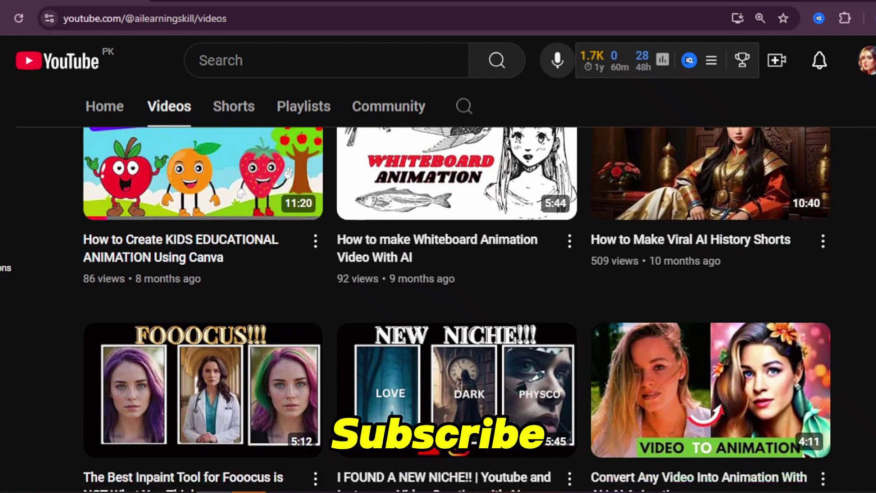
pyautogui.scroll(-2, 439, 308)
pyautogui.scroll(-4, 439, 309)
pyautogui.scroll(-3, 438, 308)
pyautogui.scroll(-3, 438, 308)
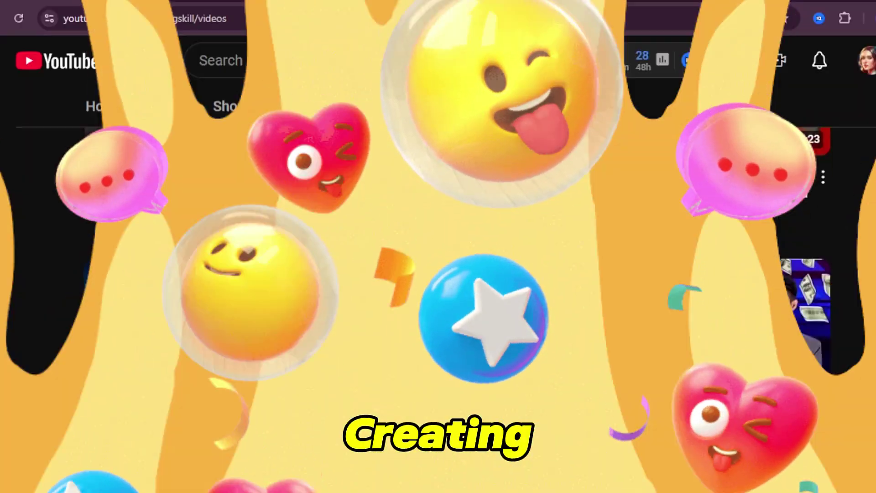
pyautogui.scroll(-4, 438, 308)
pyautogui.scroll(-3, 438, 308)
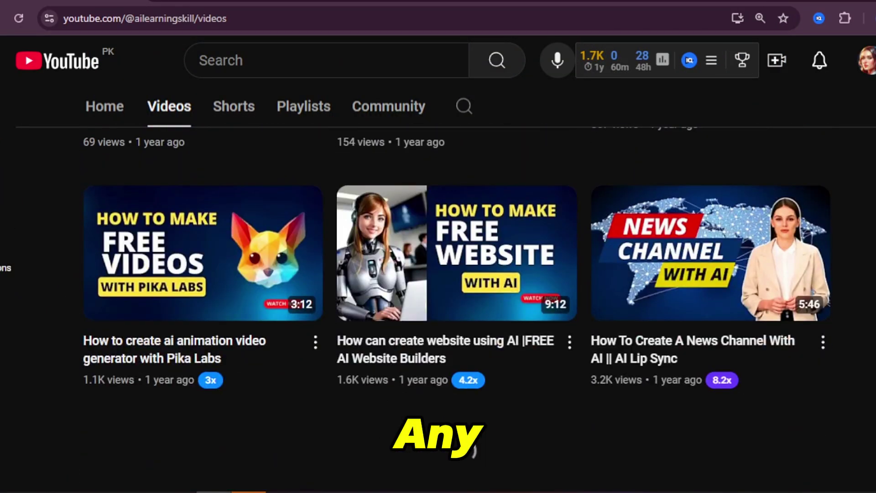
pyautogui.scroll(-5, 438, 308)
pyautogui.scroll(-3, 437, 308)
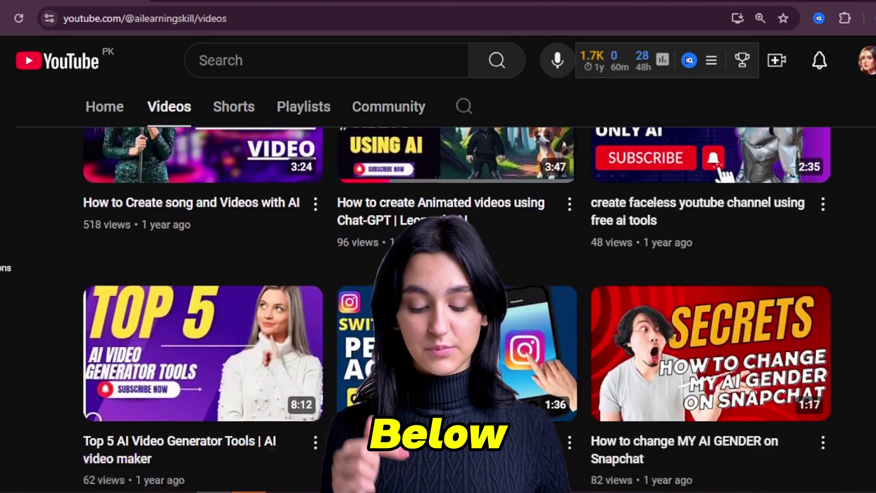